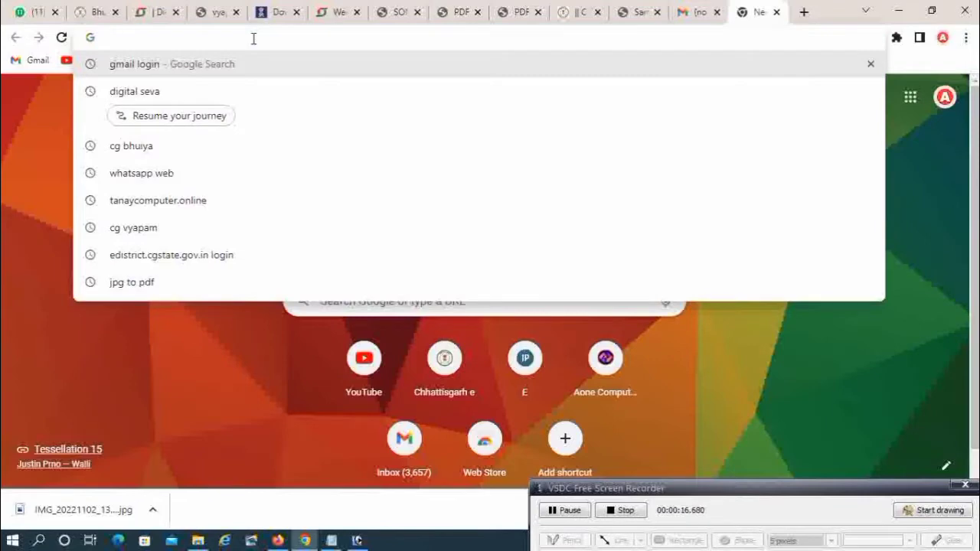
Load the PMJAY BIS sign-in page at setu.pmjay.gov.in/setu/index and choose CSC Connect login.
type("https://setu.pmjay.gov.in/setu/index")
key("Return")
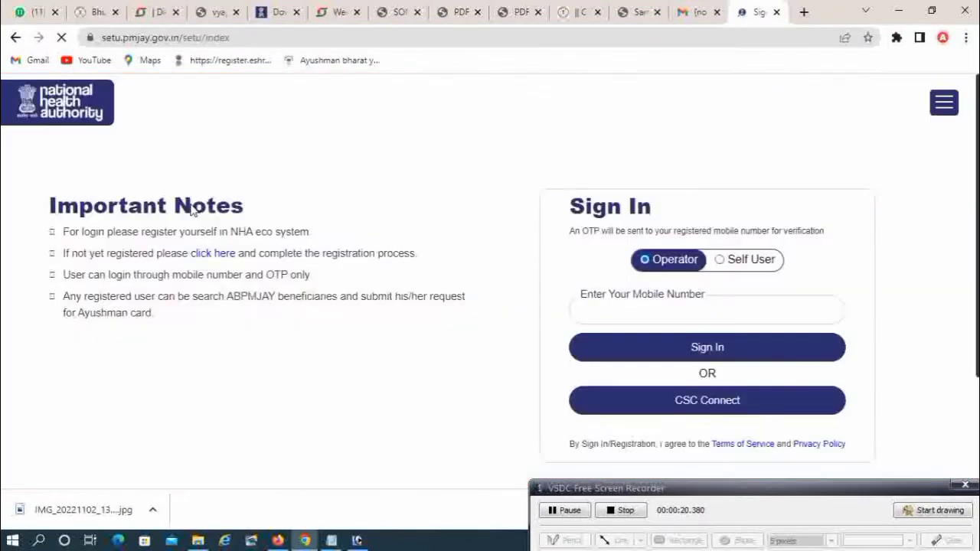
left_click(744, 407)
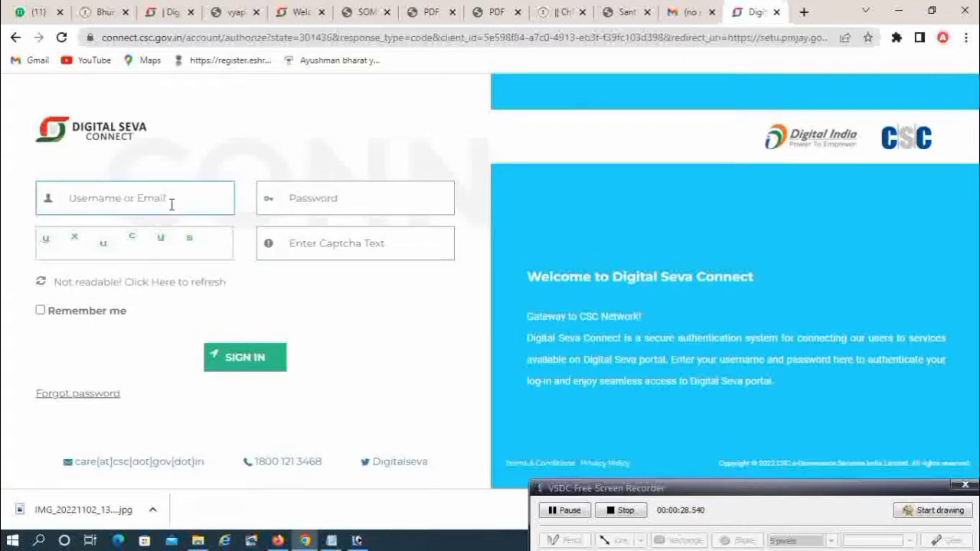
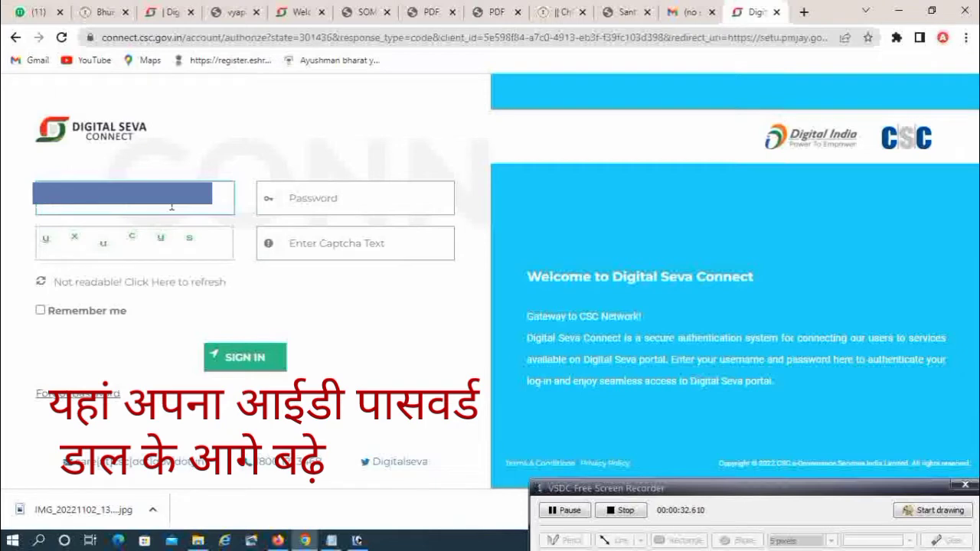
Sign in to Digital Seva Connect with the CSC username, account password and captcha text.
left_click(354, 198)
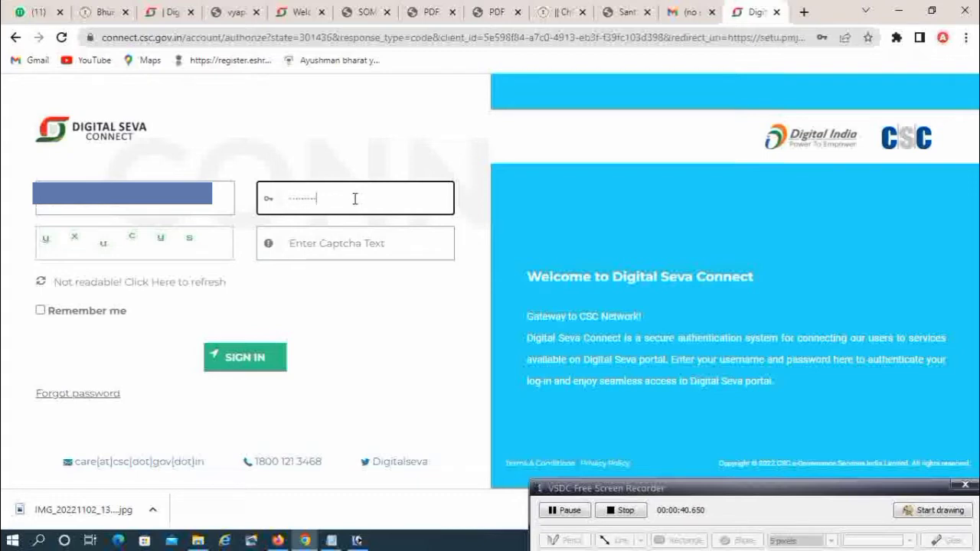
left_click(359, 242)
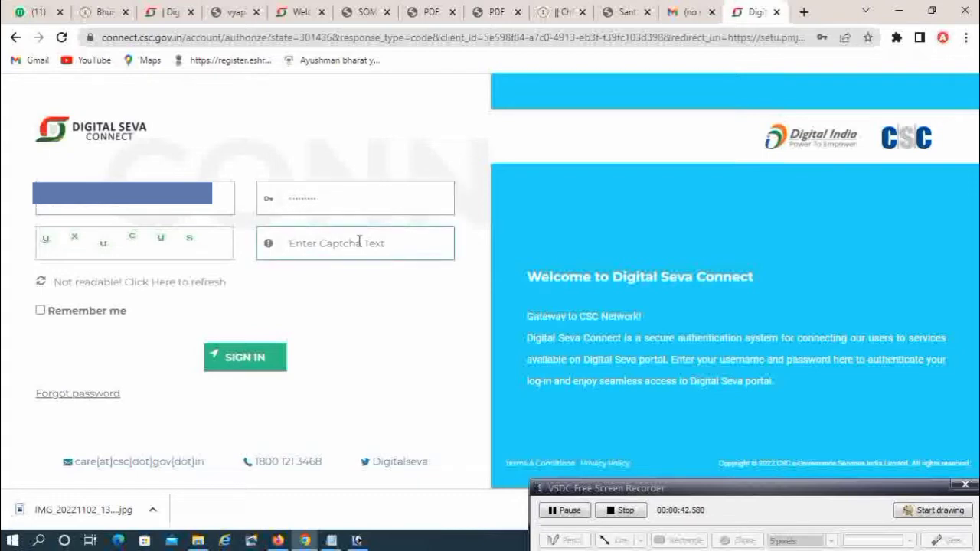
left_click(252, 361)
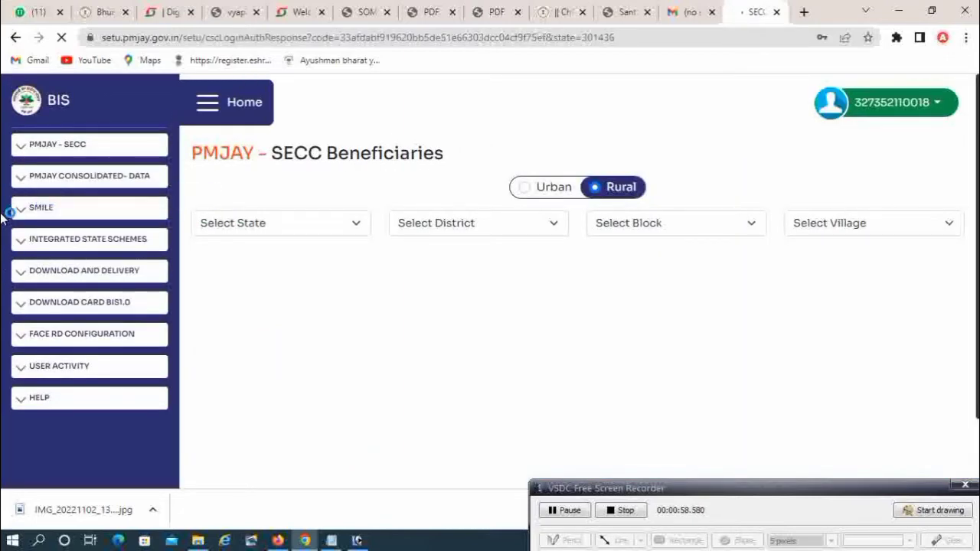
Go to Download Ayushman Card under DOWNLOAD CARD BIS1.0 in the sidebar.
left_click(947, 512)
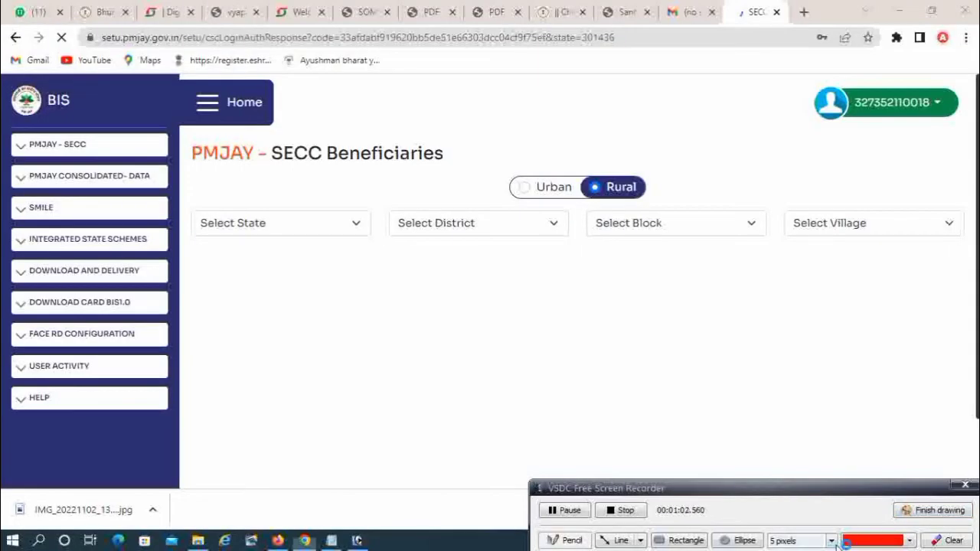
left_click(677, 540)
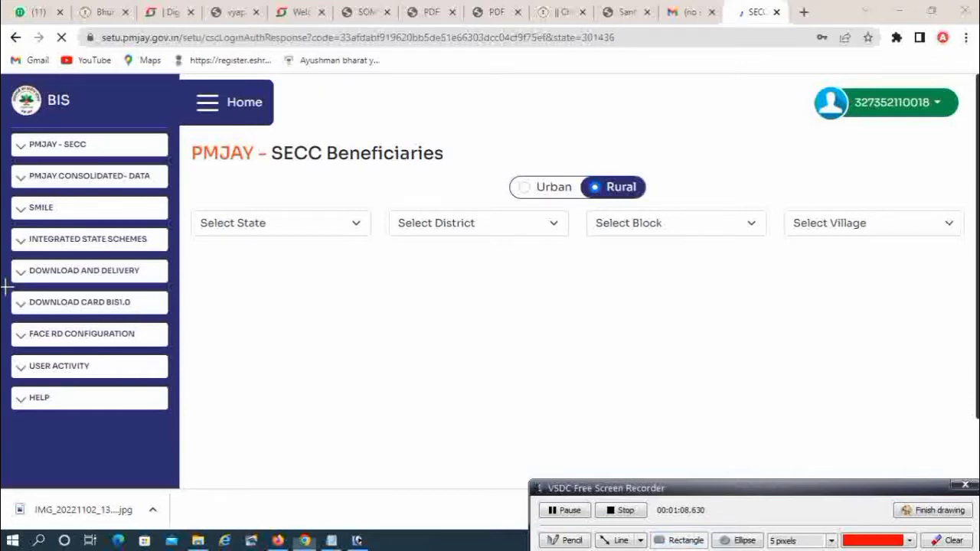
mouse_move(6, 288)
left_mouse_down()
mouse_move(138, 339)
mouse_move(182, 329)
mouse_move(180, 321)
left_mouse_up()
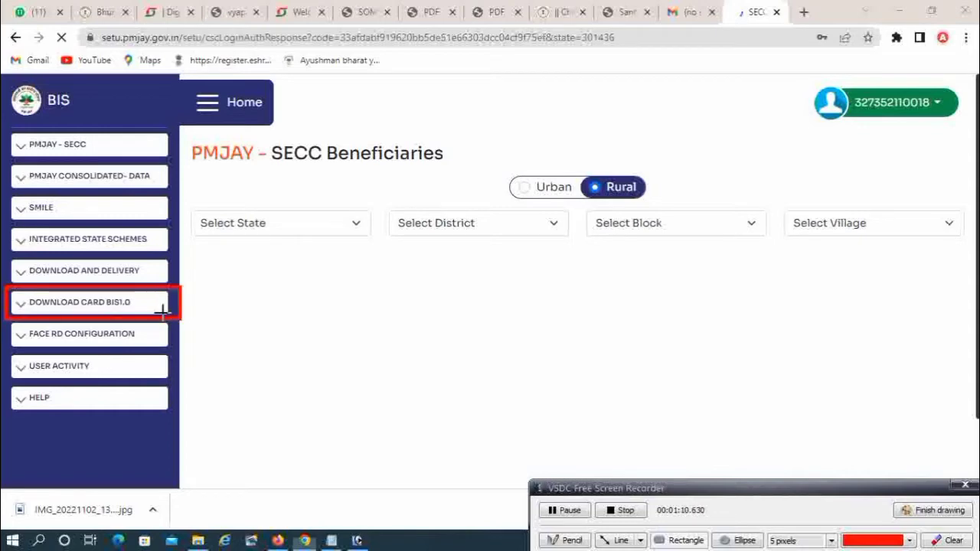
left_click(946, 516)
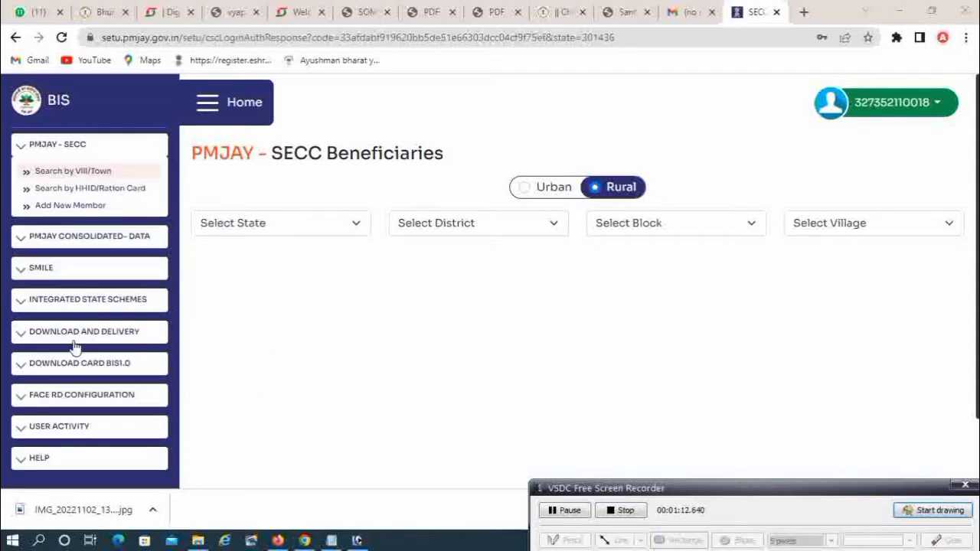
left_click(97, 367)
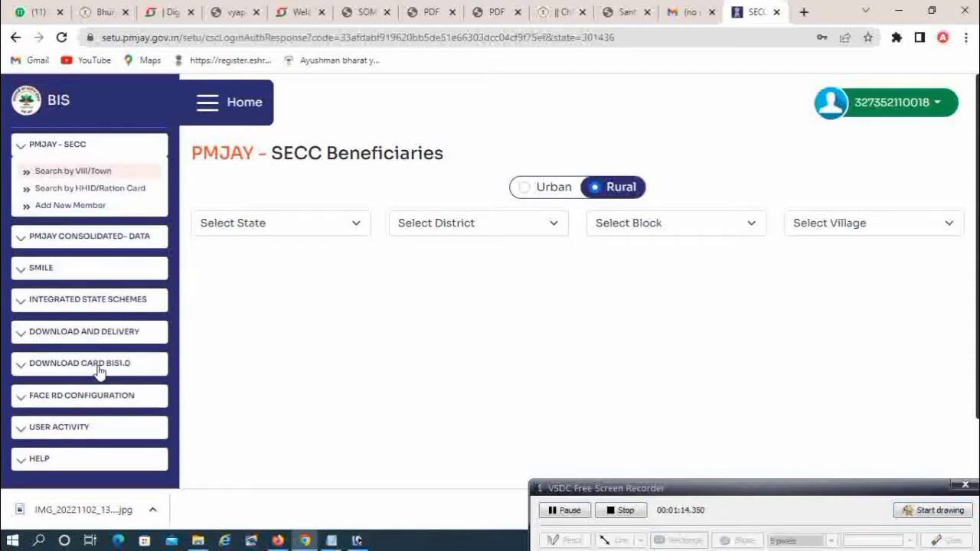
left_click(86, 392)
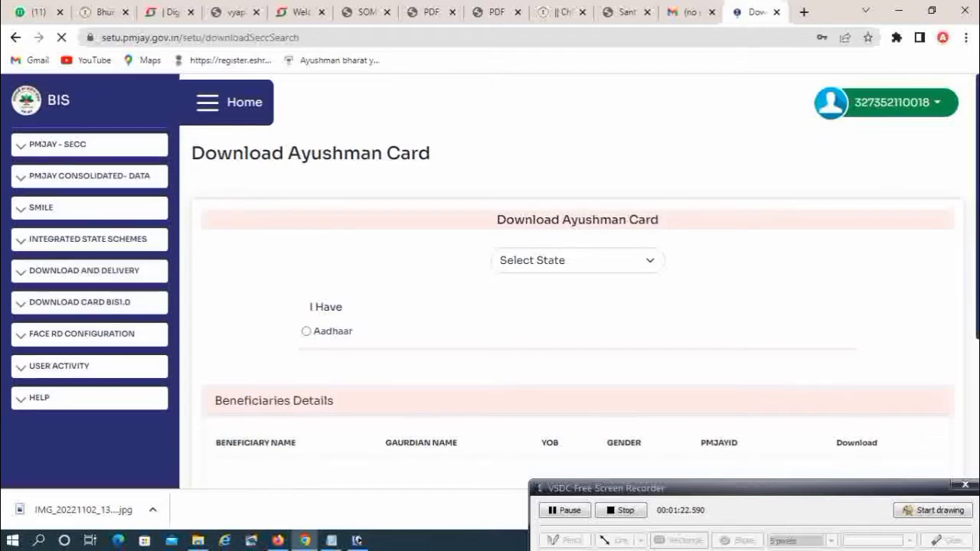
Select CHHATTISGARH as the state on the Download Ayushman Card form.
scroll(578, 281, "down", 1)
scroll(577, 281, "up", 1)
scroll(578, 281, "down", 1)
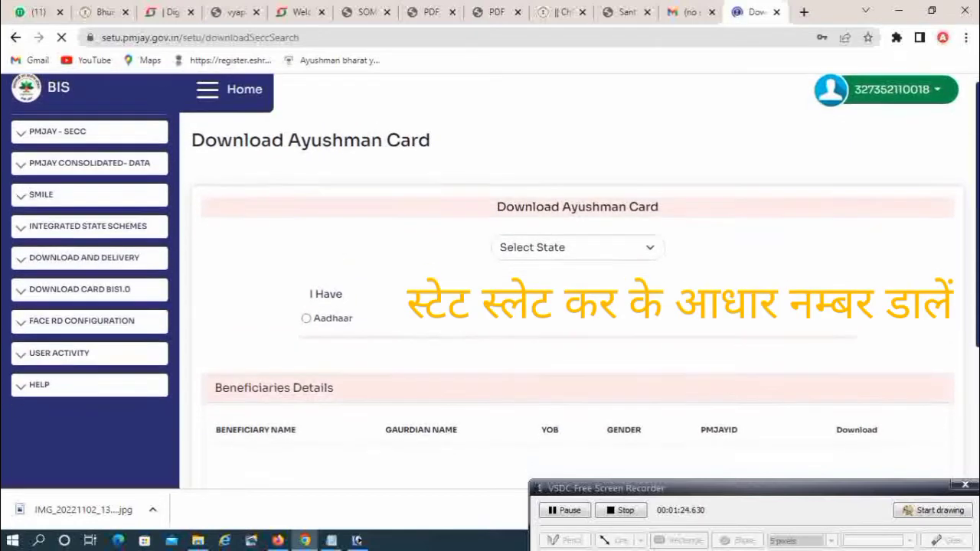
scroll(578, 281, "up", 1)
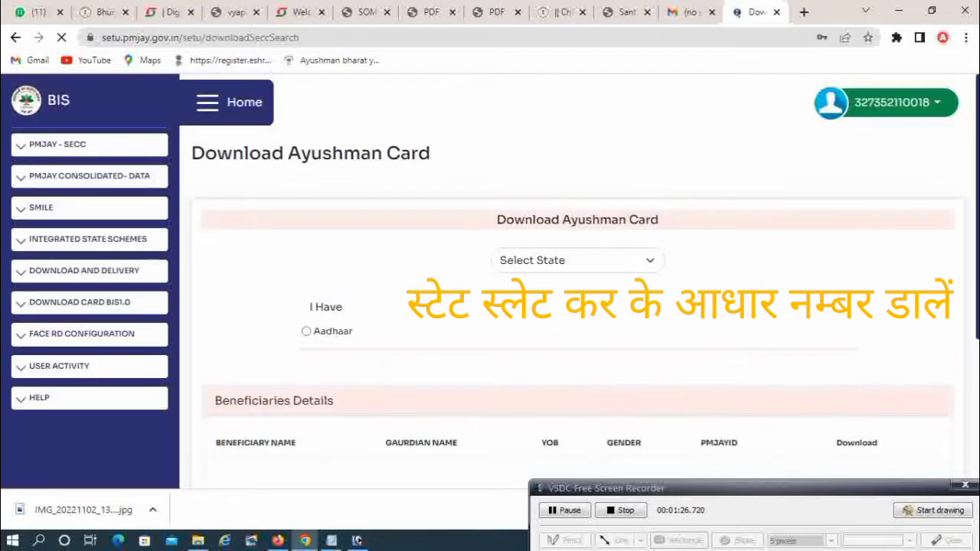
scroll(578, 281, "down", 1)
scroll(578, 281, "up", 1)
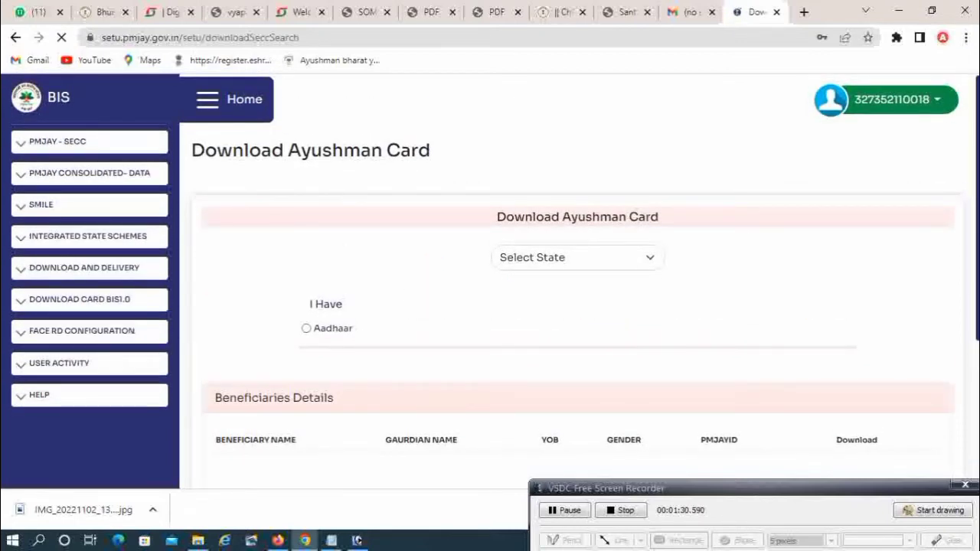
scroll(578, 281, "down", 1)
scroll(578, 281, "up", 1)
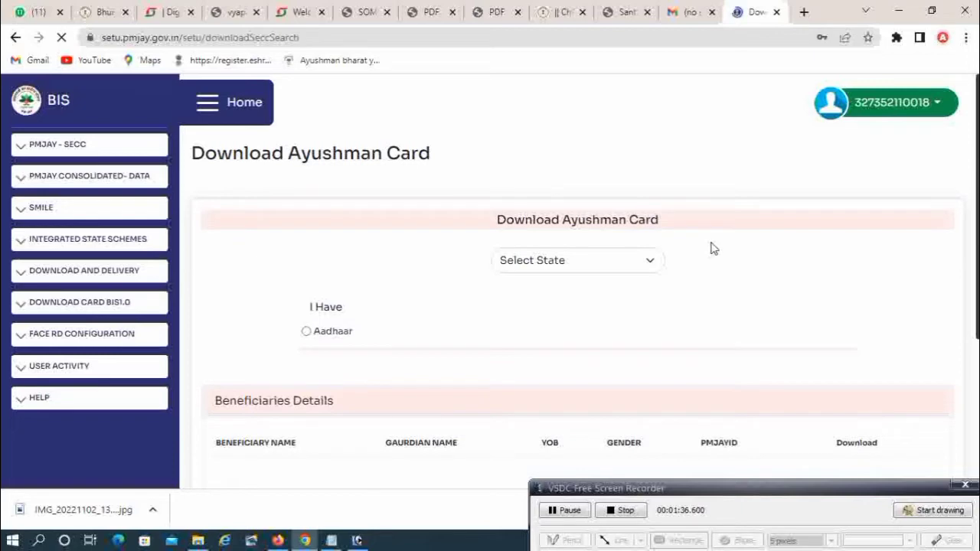
left_click(605, 262)
left_click(582, 353)
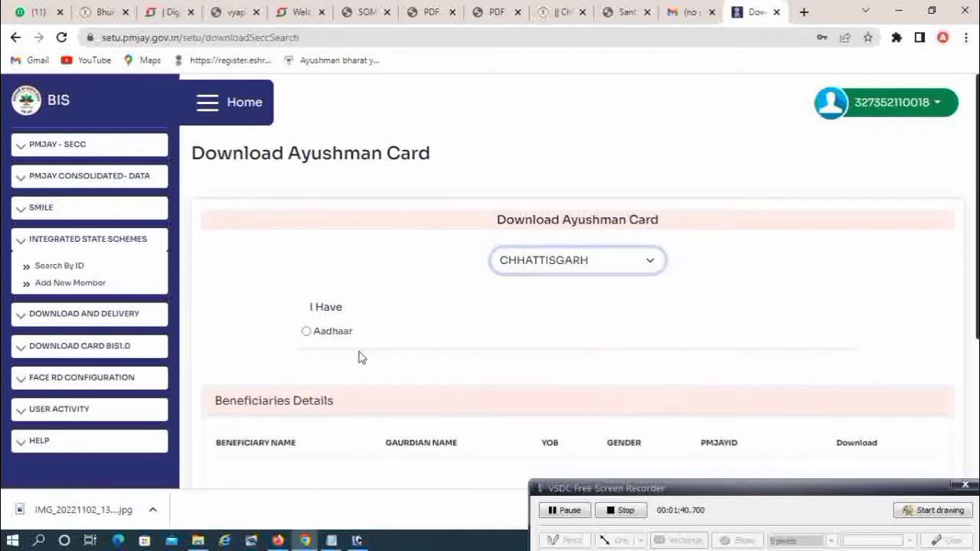
Choose to search by Aadhaar and enter the beneficiary's Aadhaar number.
left_click(307, 332)
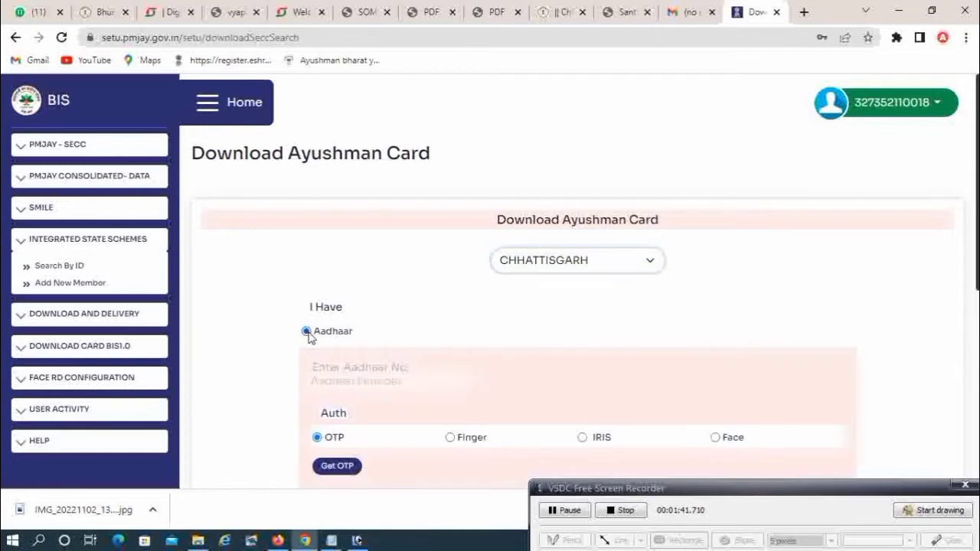
left_click(367, 379)
type("25")
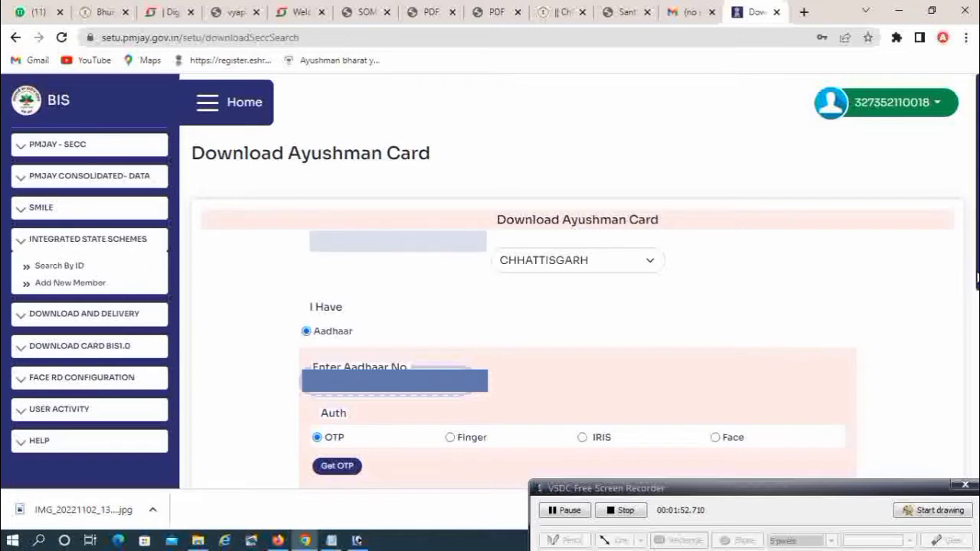
Authenticate the beneficiary's Aadhaar with a fingerprint scan and verify it.
scroll(455, 301, "down", 2)
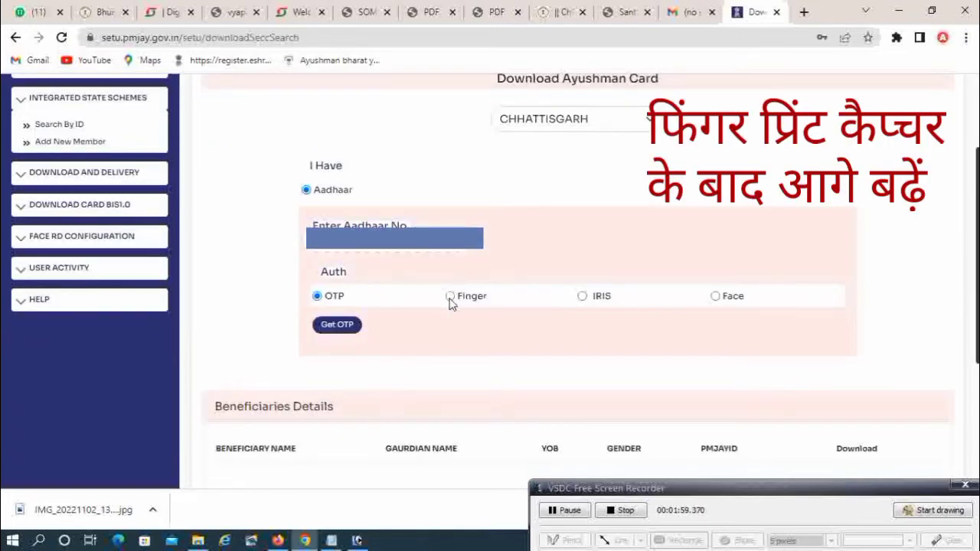
left_click(450, 296)
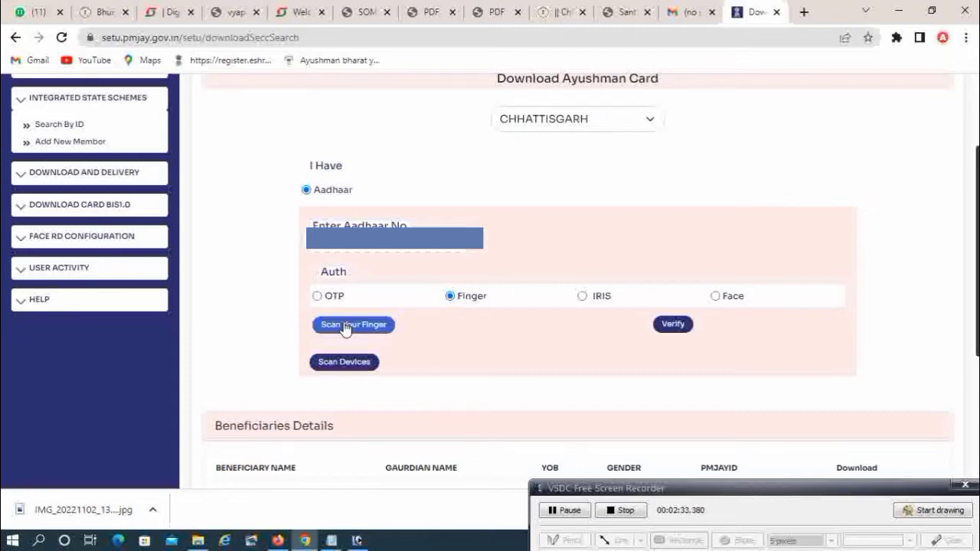
left_click(925, 511)
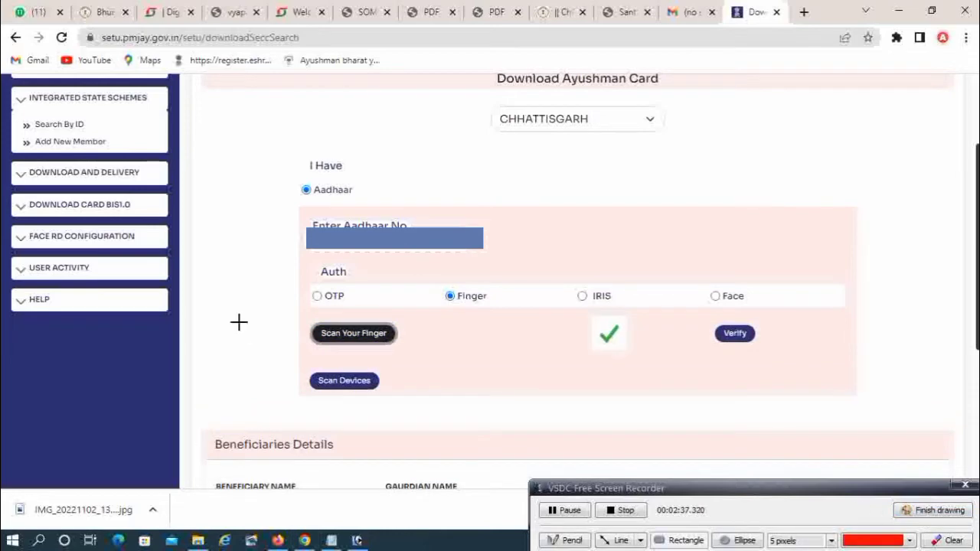
left_click_drag(308, 318, 419, 354)
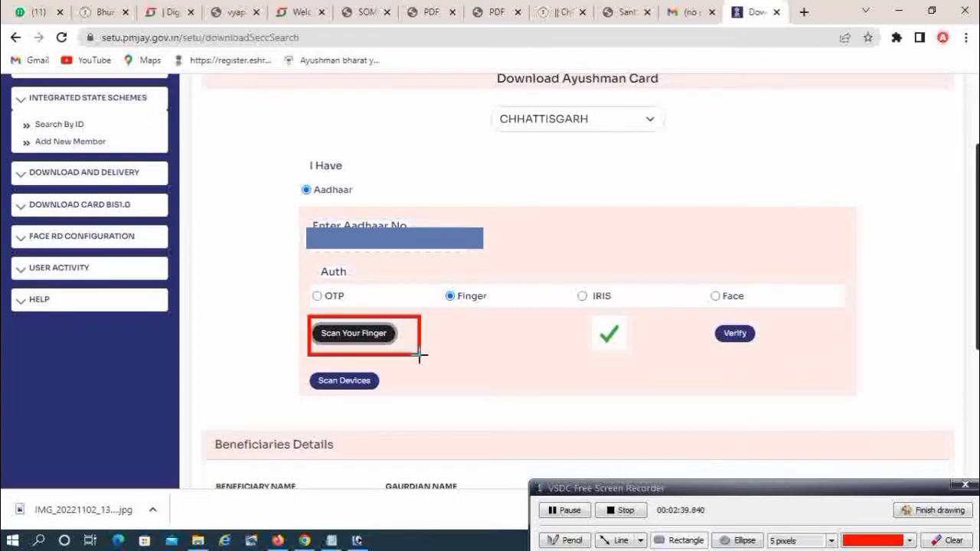
left_click(942, 511)
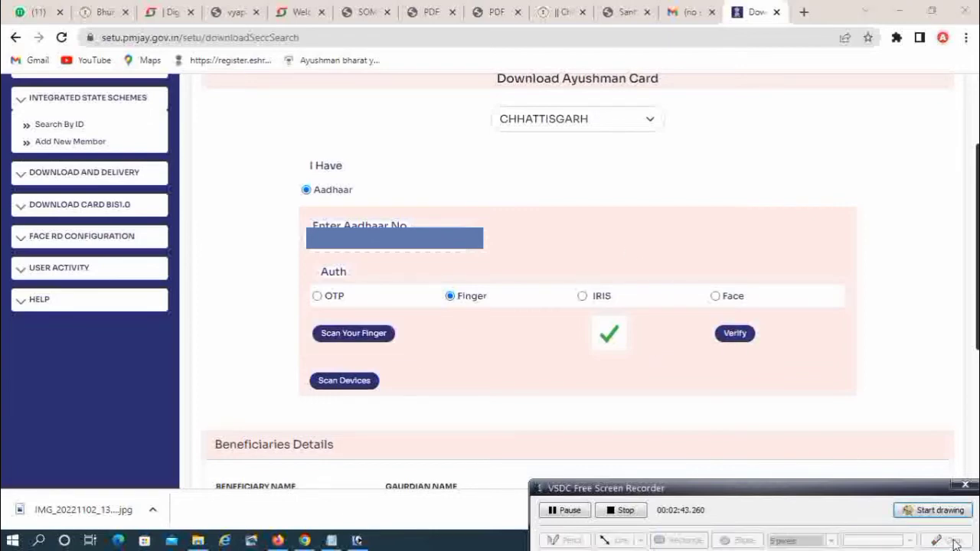
left_click(938, 511)
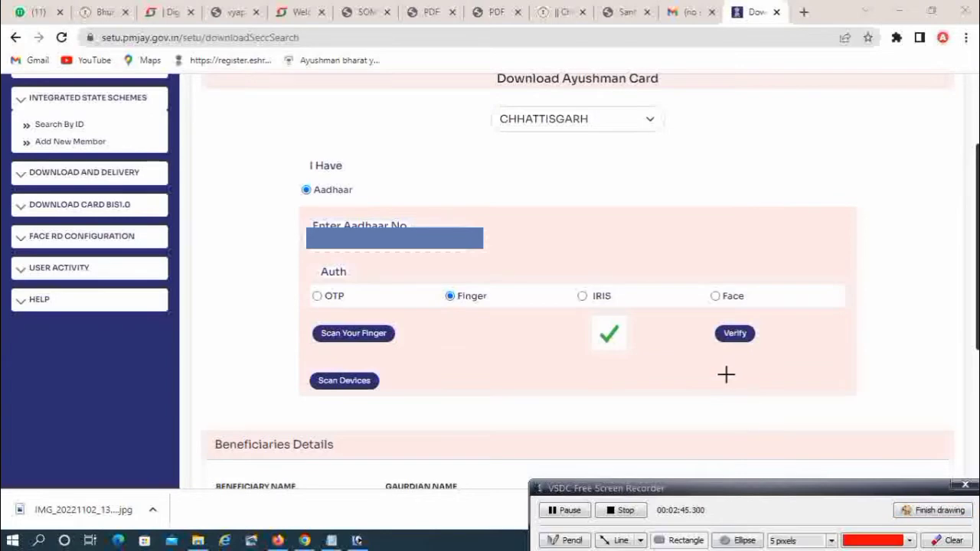
left_click_drag(710, 319, 777, 358)
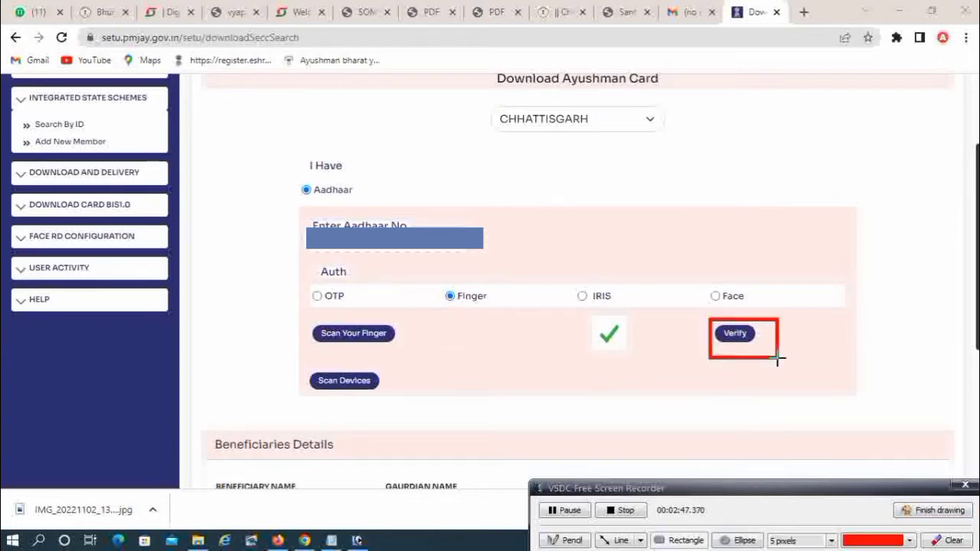
left_click(927, 511)
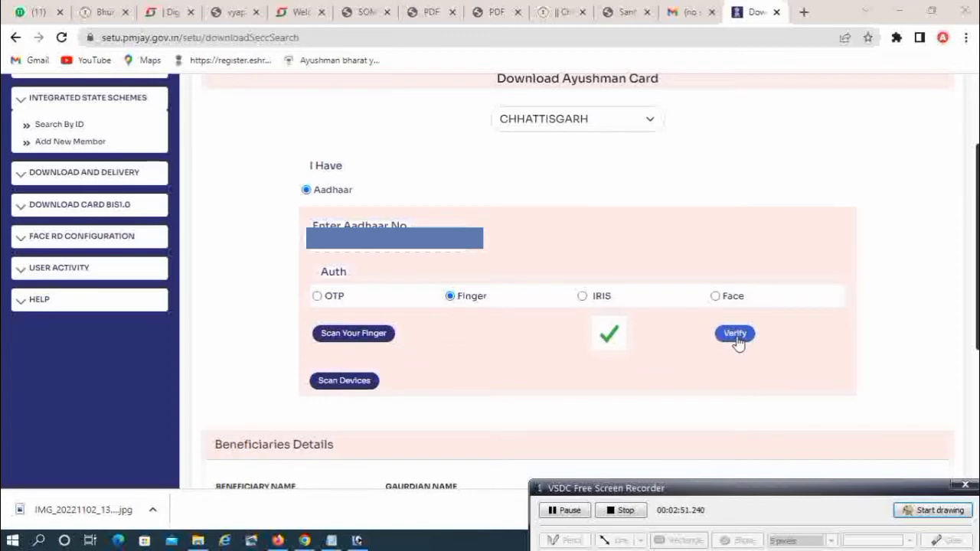
left_click(735, 335)
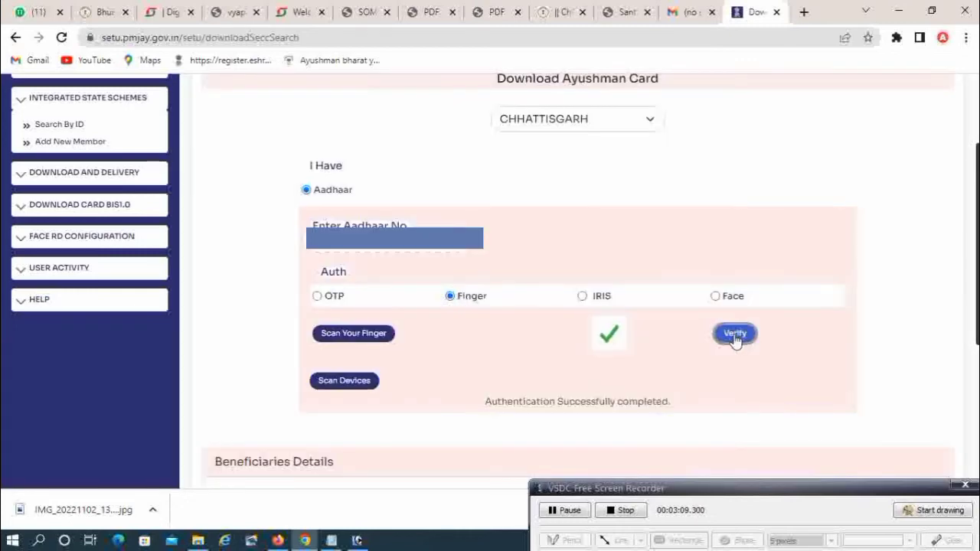
Load the matched beneficiary's details and download their Ayushman card PDF.
left_click(735, 334)
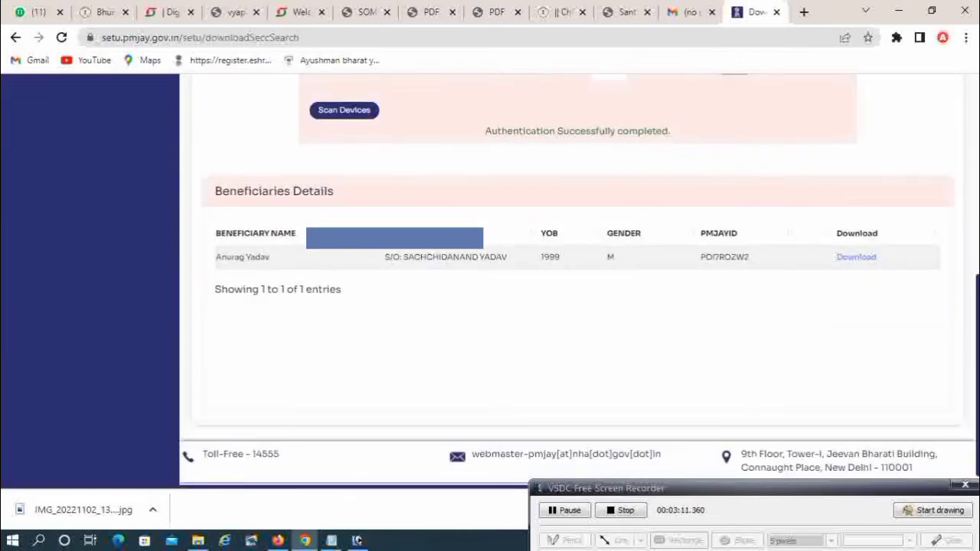
left_click(930, 510)
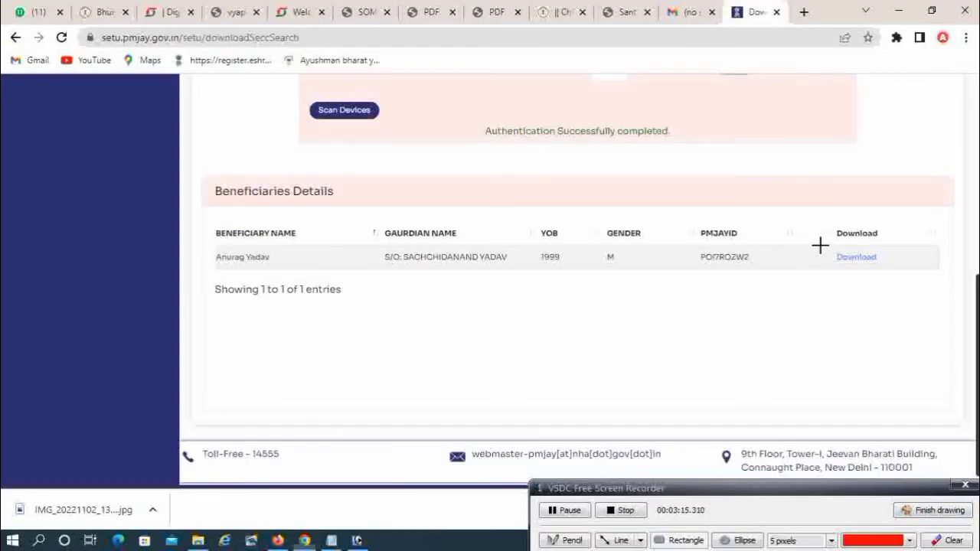
left_click_drag(828, 244, 914, 274)
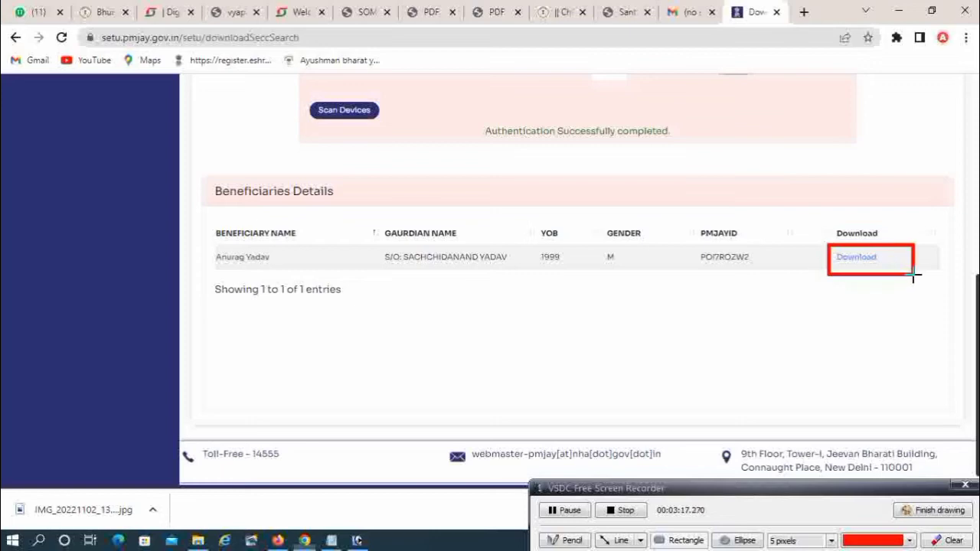
left_click(934, 514)
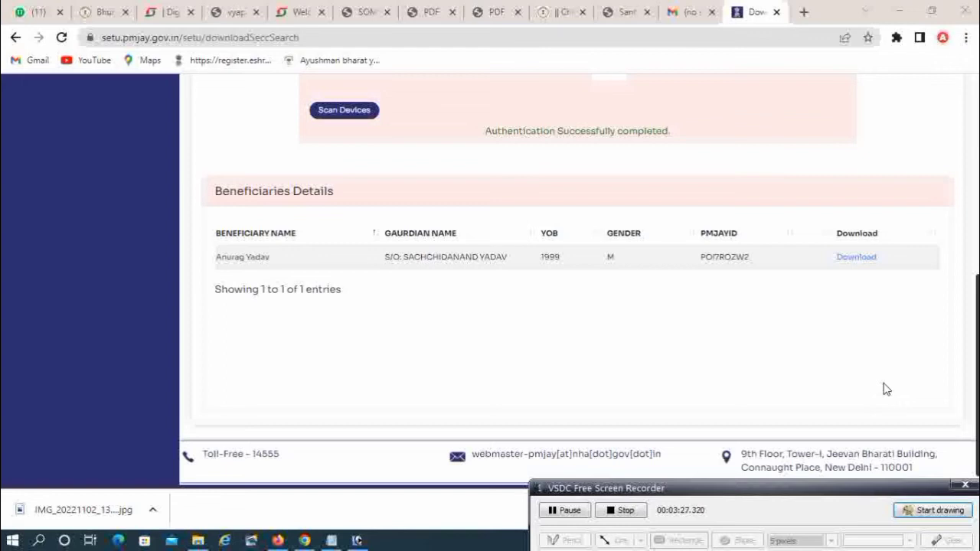
left_click(857, 258)
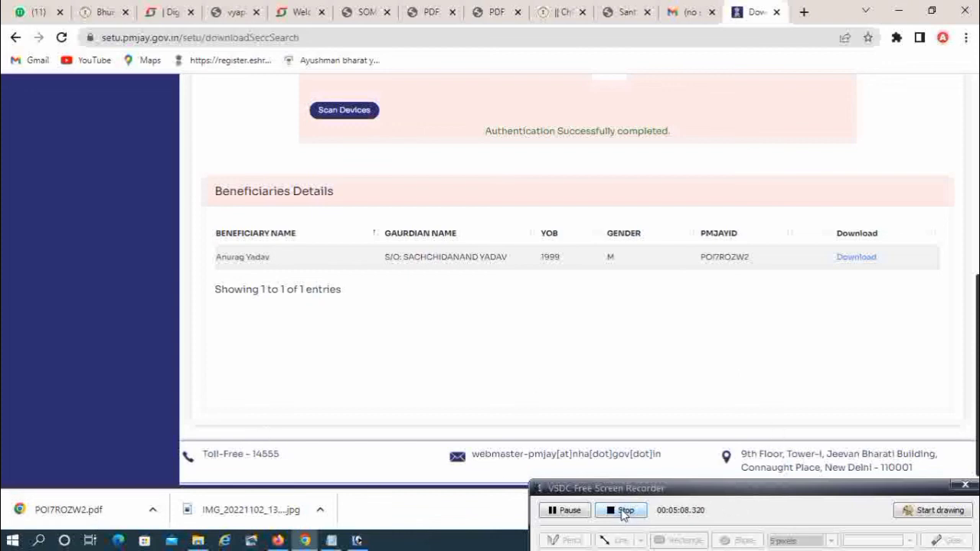
Open the downloaded Ayushman card PDF in Chrome and scroll through the card.
left_click(59, 510)
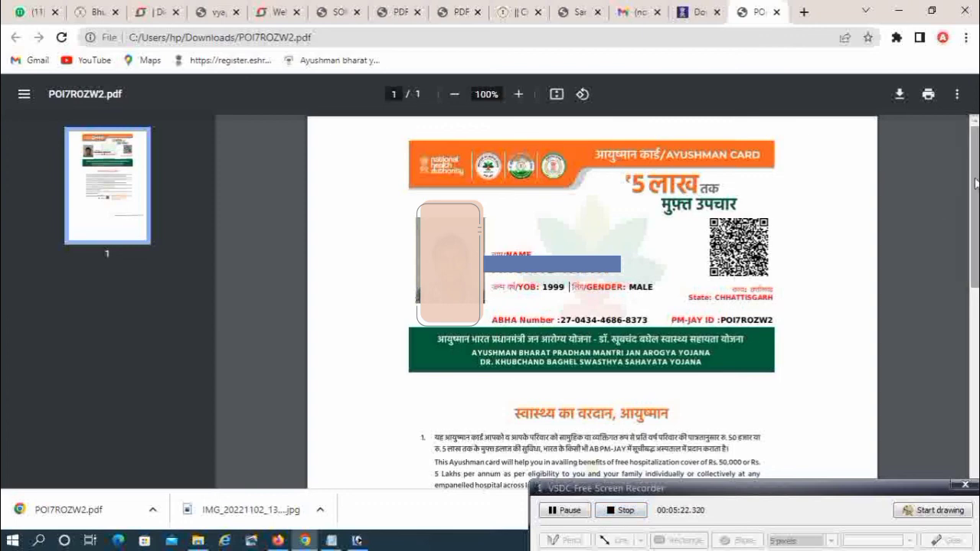
left_click_drag(975, 184, 975, 299)
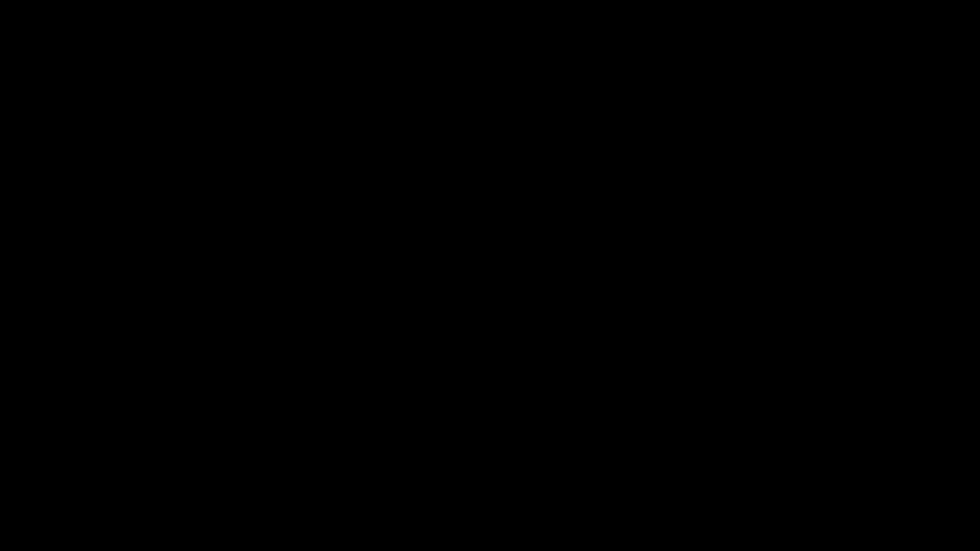